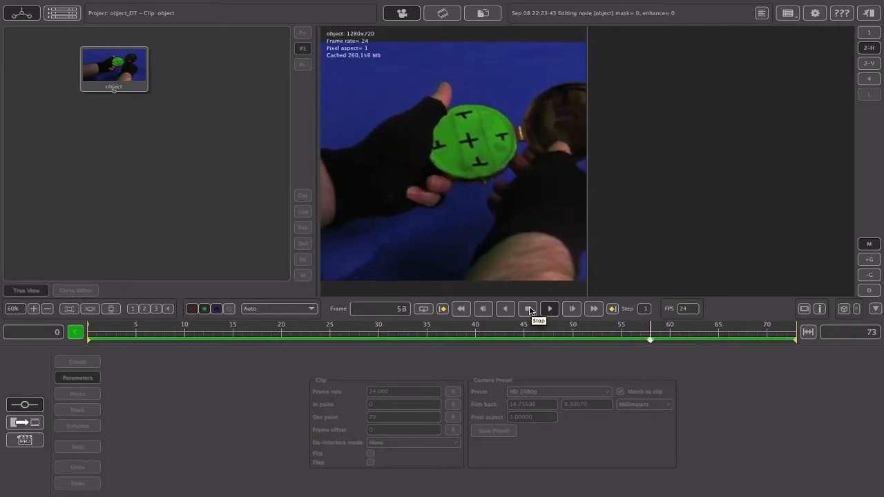
Stop the clip's playback and add an Edit Camera node below the object clip in the tree
click(528, 308)
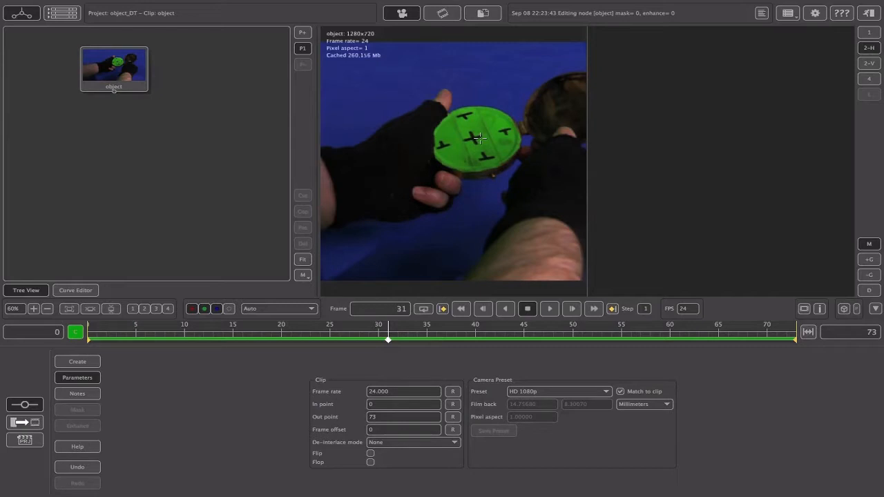
click(379, 339)
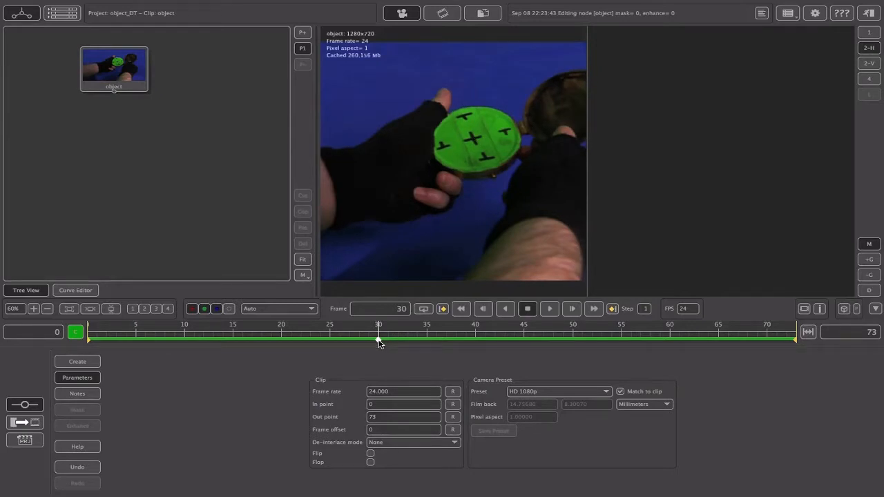
drag(114, 69, 129, 73)
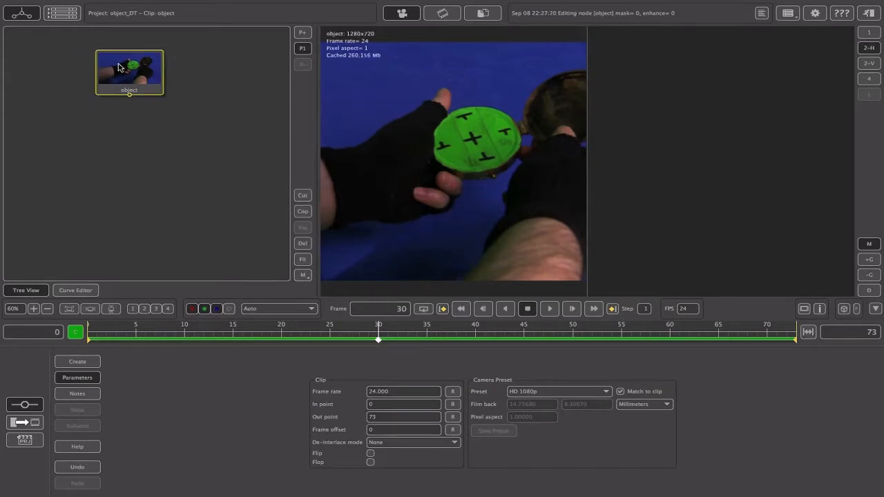
click(76, 363)
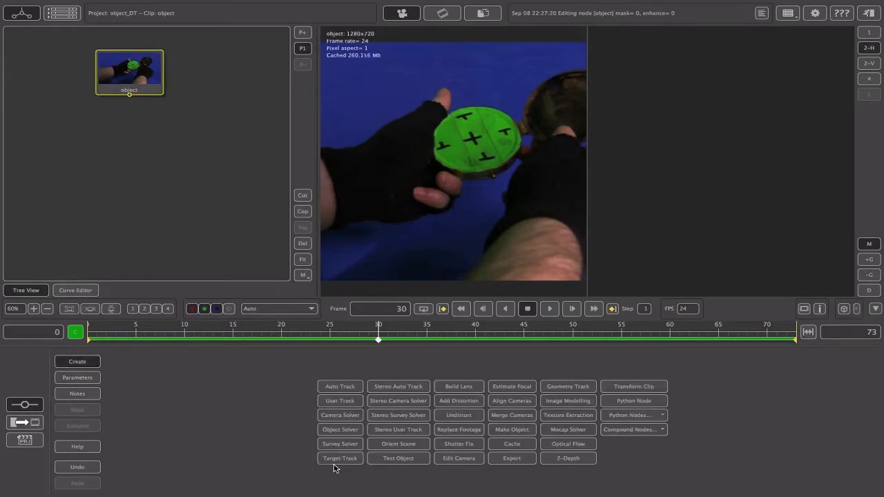
click(453, 459)
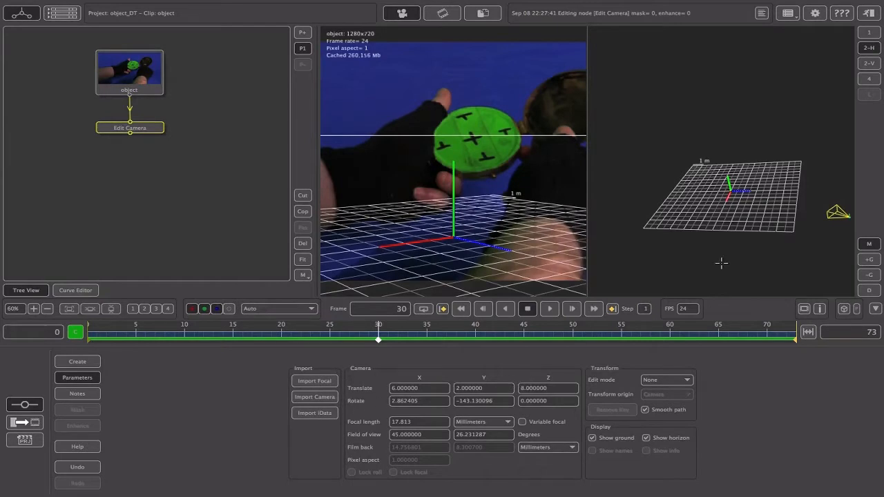
Rotate the camera about the ground at frame 0 until the grid plane matches the tilt of the green disc
scroll(512, 143, down, 5)
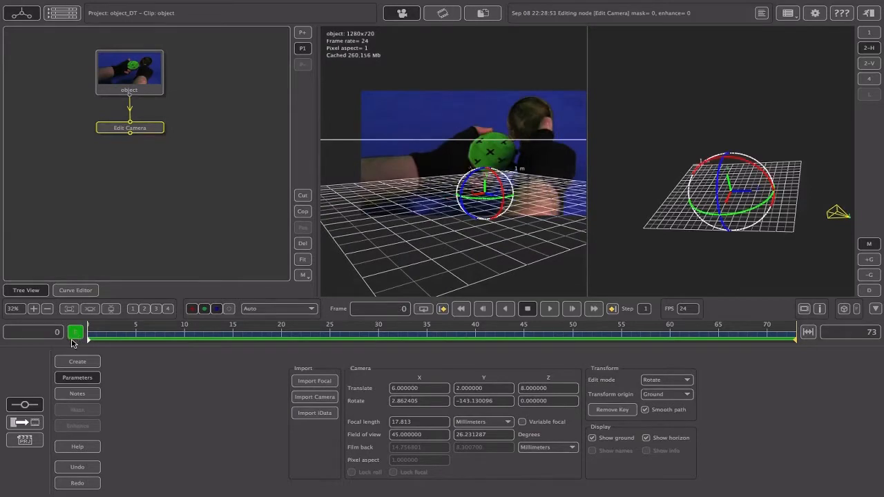
mouse_move(484, 191)
mouse_down()
mouse_move(499, 182)
mouse_move(473, 197)
mouse_move(483, 188)
mouse_up()
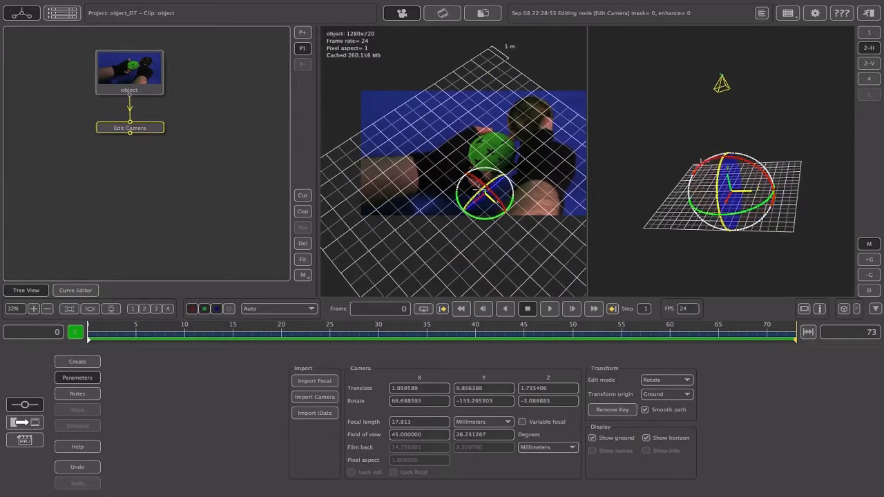
drag(487, 195, 482, 200)
Translate the camera relative to the ground so the grid origin sits on the green disc at frame 0
click(666, 379)
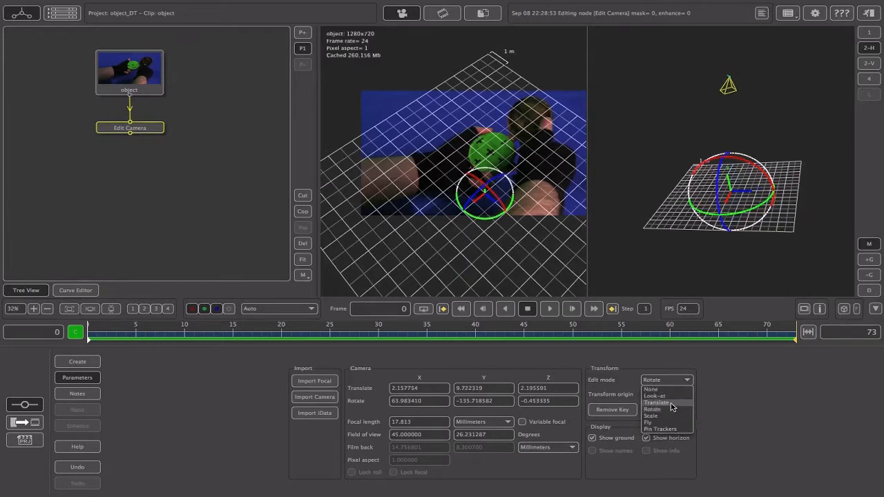
click(668, 402)
drag(740, 191, 751, 188)
drag(763, 191, 759, 193)
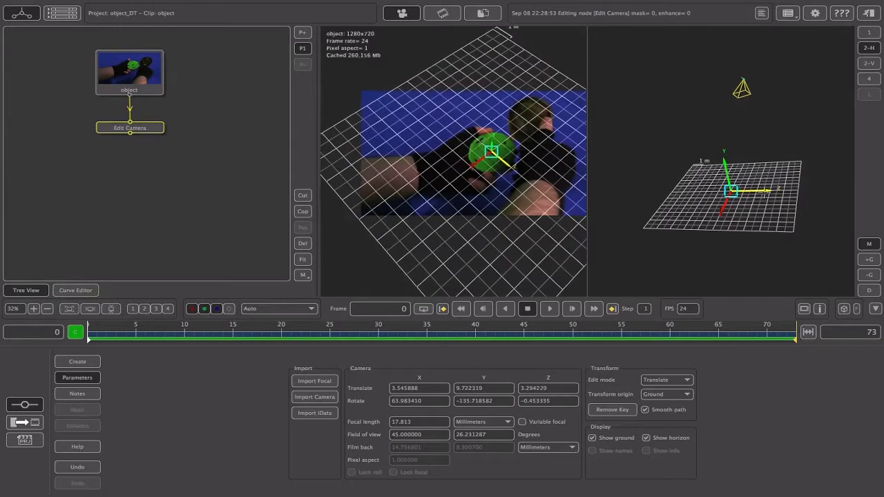
Add a Geometry Track node after Edit Camera and load compass.proxy.obj into it
click(75, 362)
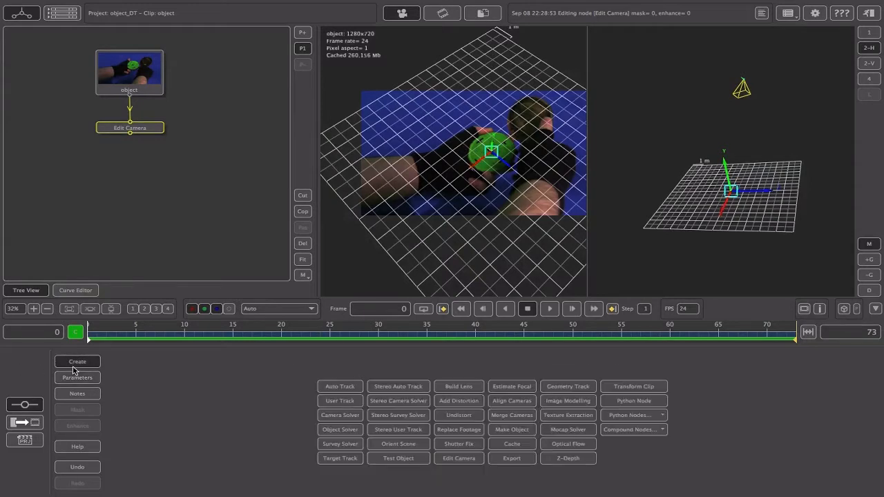
click(564, 388)
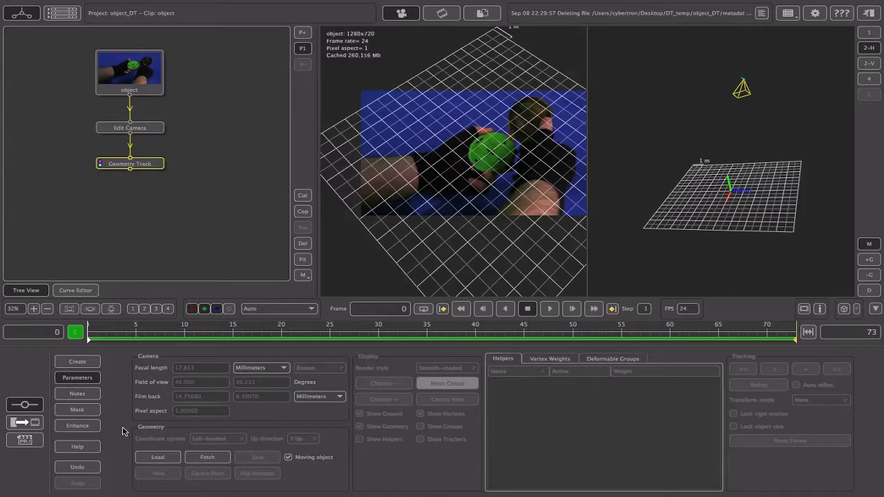
click(156, 459)
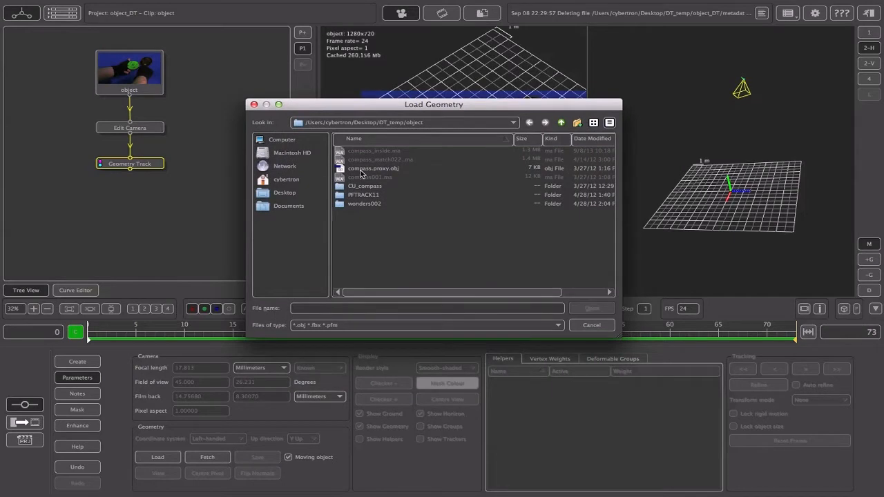
click(360, 173)
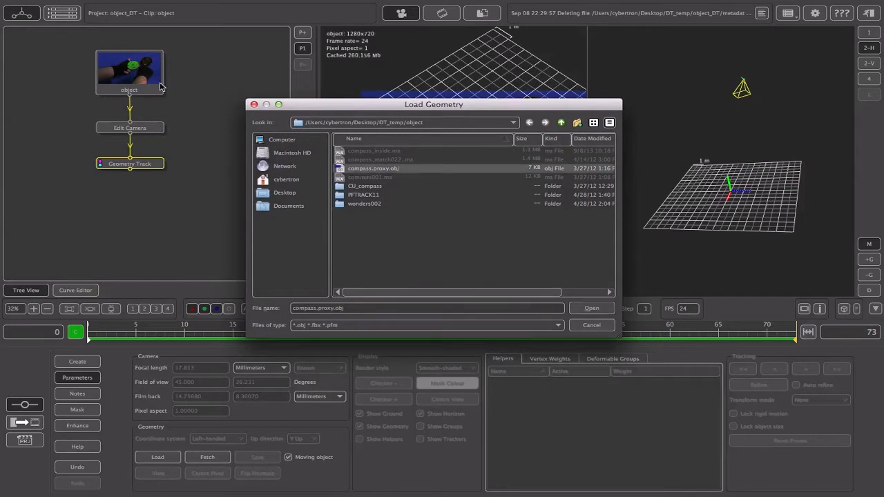
click(585, 311)
Flip the normals of the compass model and set its render style to Transparent
middle_drag(575, 179, 598, 200)
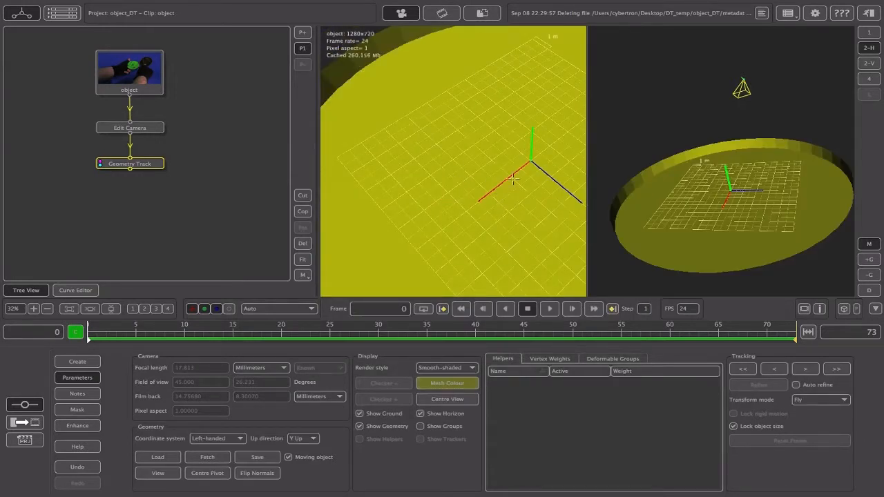
middle_drag(663, 200, 667, 237)
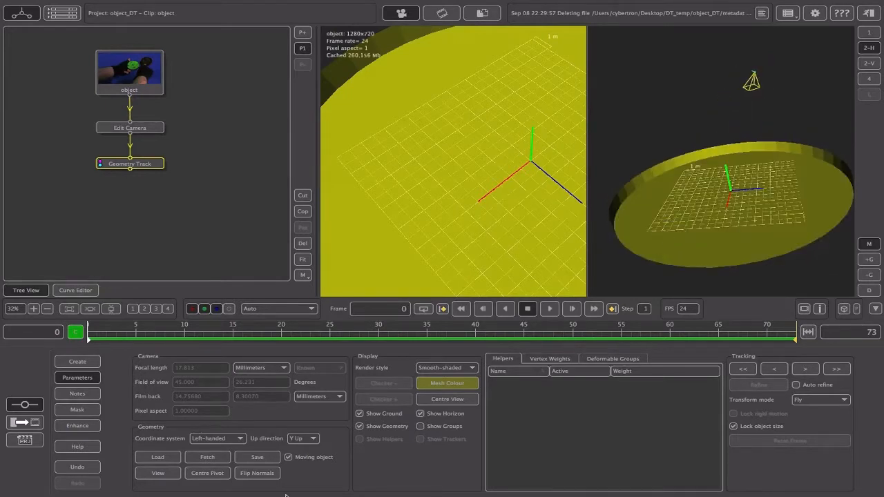
click(255, 474)
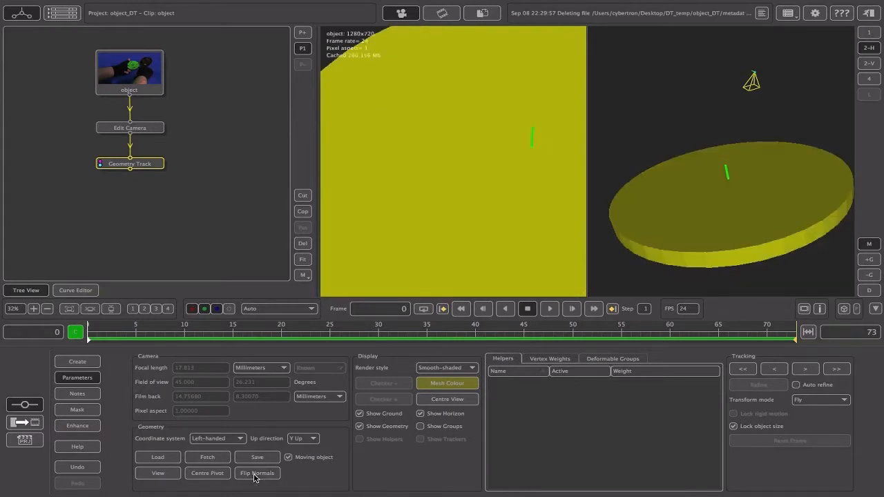
click(449, 371)
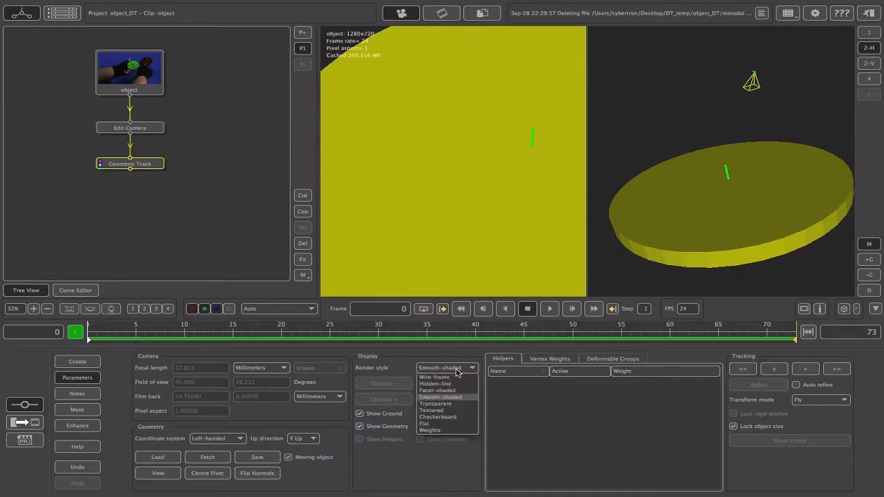
click(458, 404)
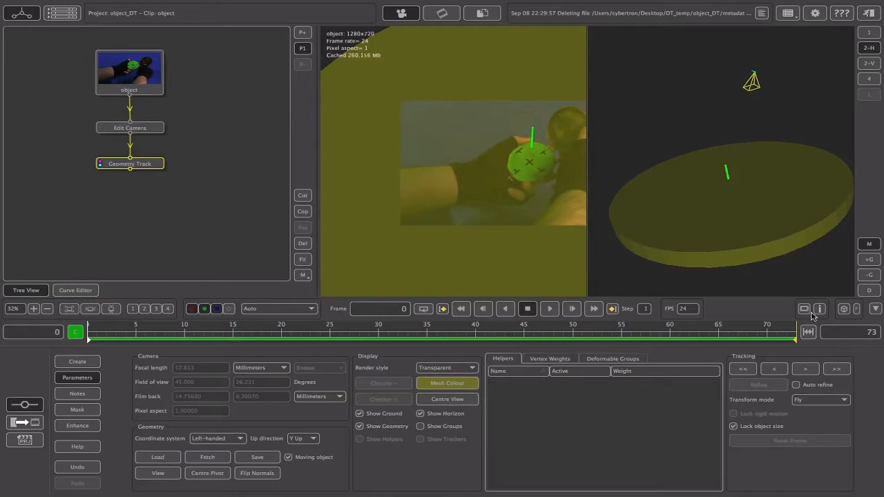
Scale the oversized compass model down uniformly around the grid origin
click(821, 400)
click(825, 443)
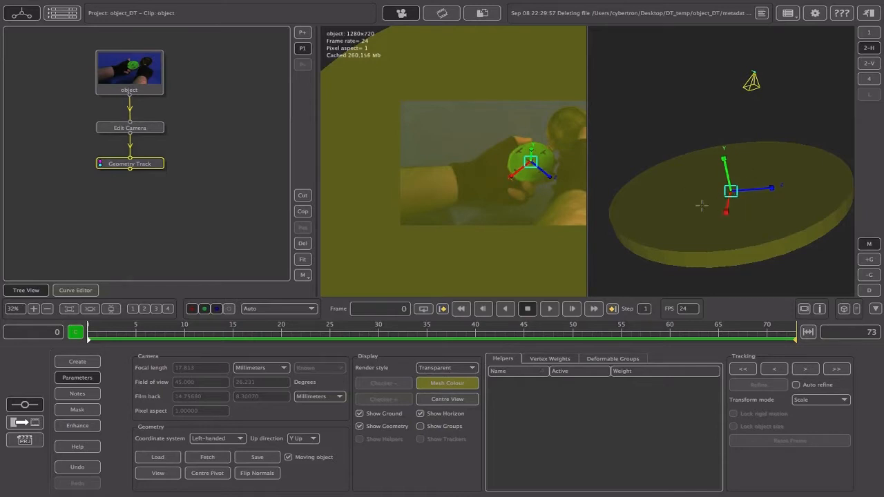
drag(731, 191, 718, 197)
drag(716, 229, 707, 207)
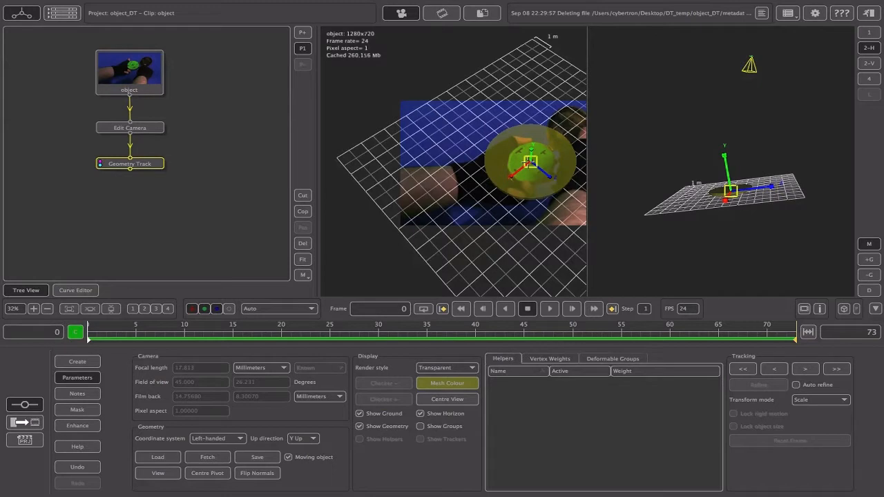
Raise the compass model above the ground plane and scale it down closer to the green disc's size
click(797, 401)
click(821, 435)
drag(725, 164, 723, 143)
drag(757, 166, 731, 178)
Translate the compass model along its axes to place it over the green disc at frame 0
click(820, 400)
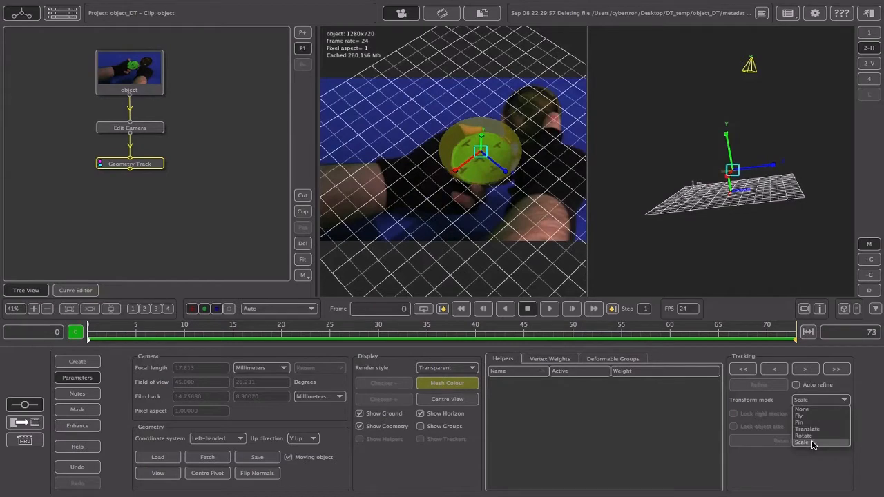
click(811, 429)
drag(754, 167, 756, 168)
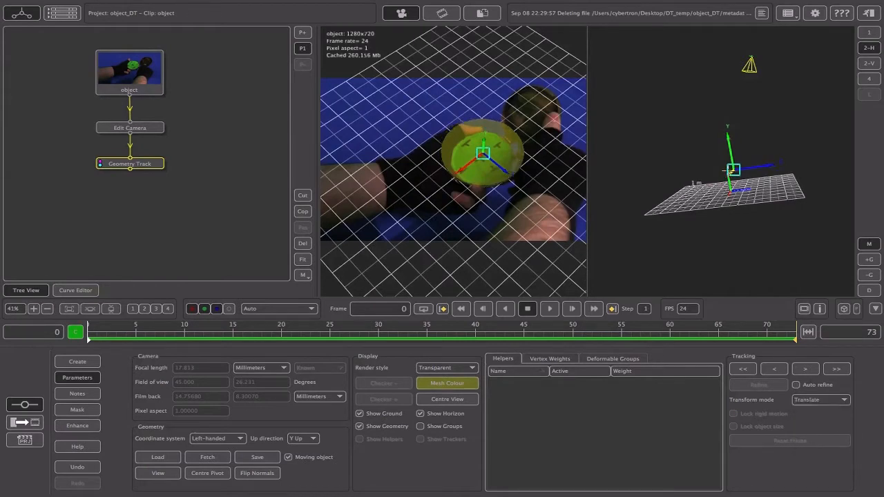
drag(472, 166, 494, 172)
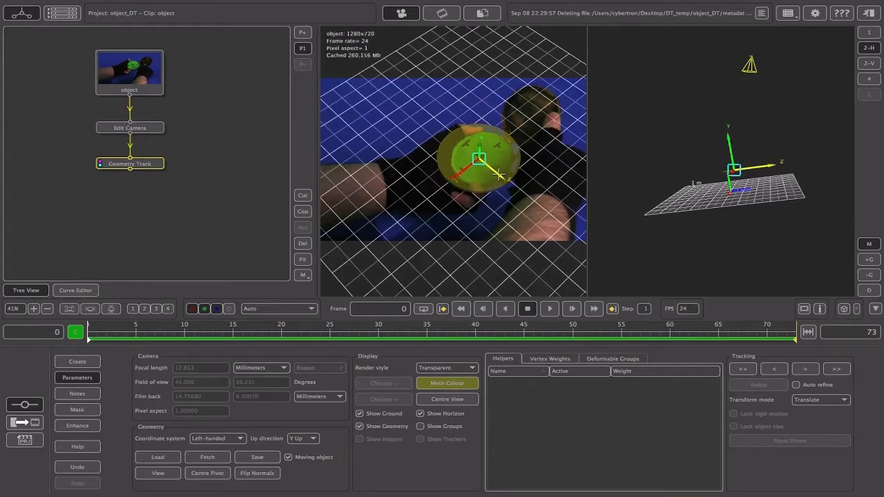
Rotate the compass model to the green disc's orientation and reduce its size to fit the disc's outline
click(824, 401)
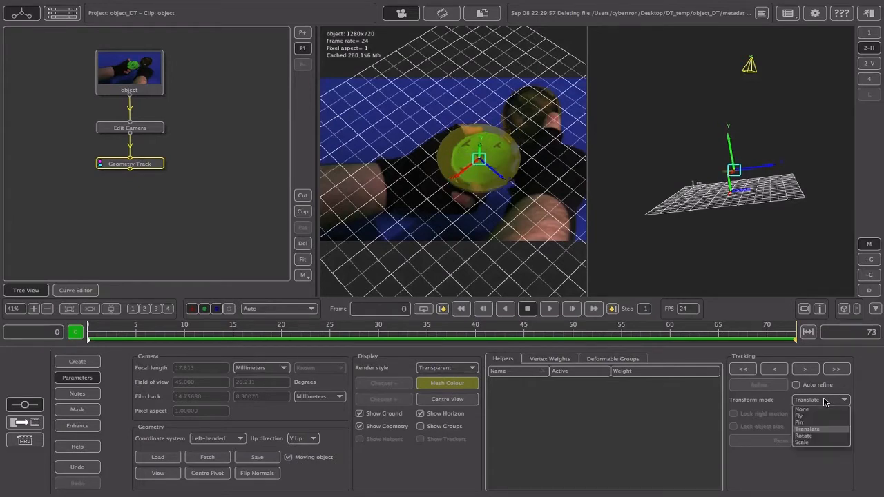
click(803, 436)
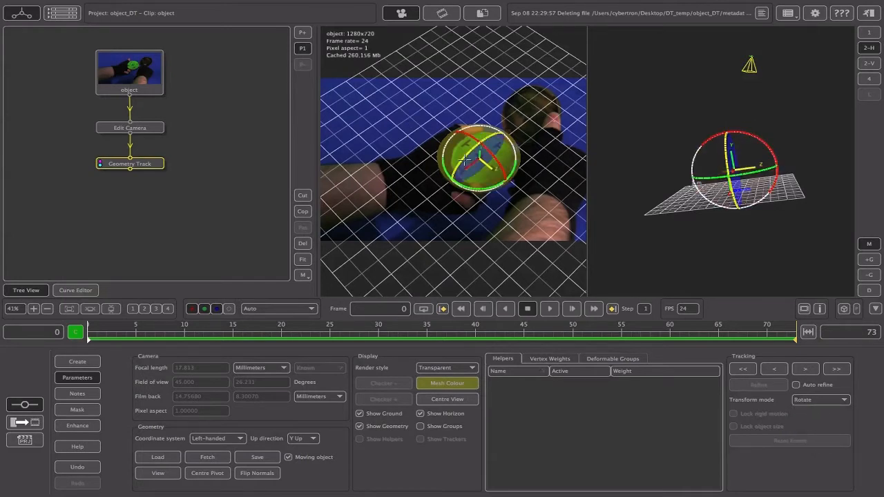
mouse_move(469, 146)
mouse_down()
mouse_move(495, 168)
mouse_move(470, 162)
mouse_up()
click(820, 400)
click(800, 433)
Translate the compass model slightly along its Z axis to centre it on the green disc
click(820, 400)
click(822, 427)
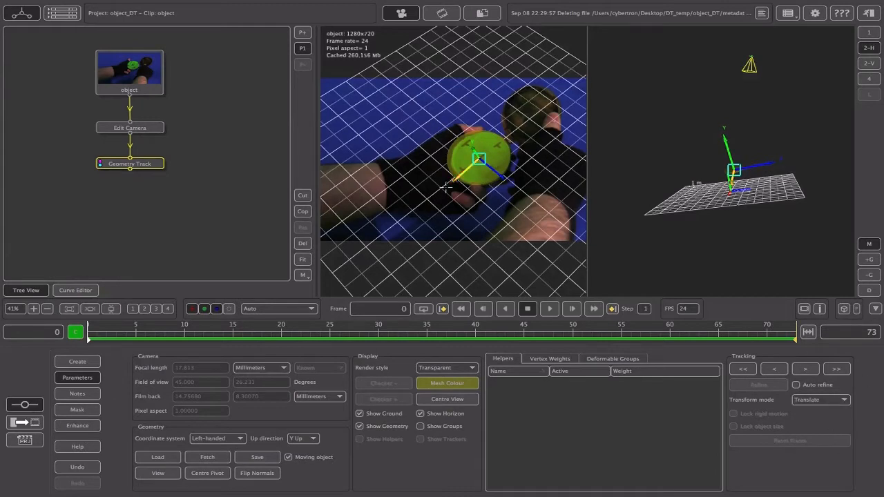
drag(505, 178, 508, 179)
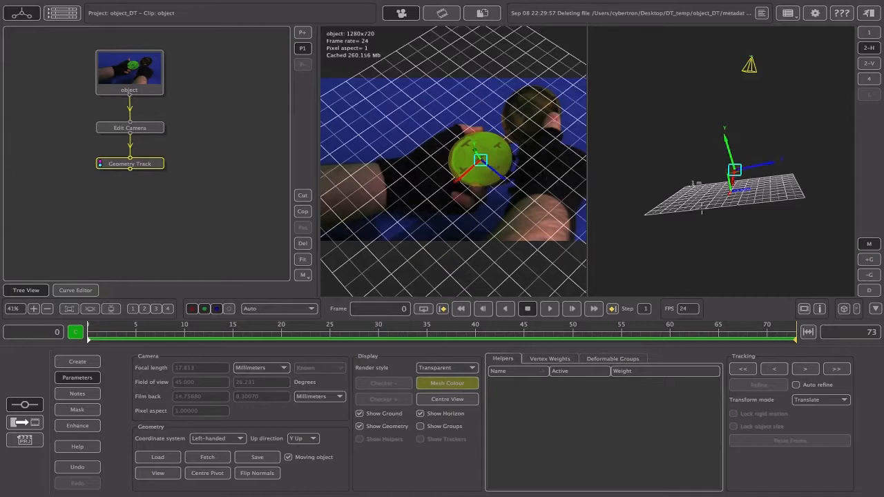
Track the compass geometry forwards from frame 0 and stop the tracking at frame 53
mouse_move(682, 200)
mouse_down()
mouse_move(741, 211)
mouse_move(716, 246)
mouse_move(691, 196)
mouse_move(695, 185)
mouse_move(694, 201)
mouse_up()
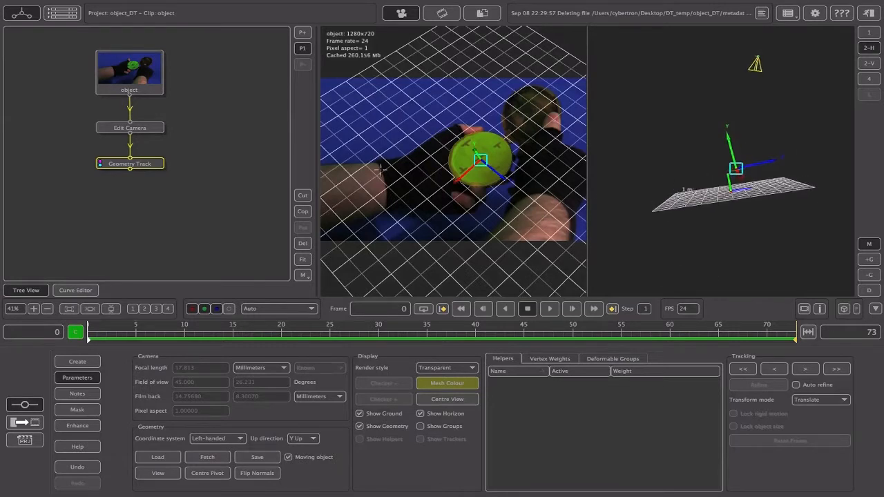
click(837, 370)
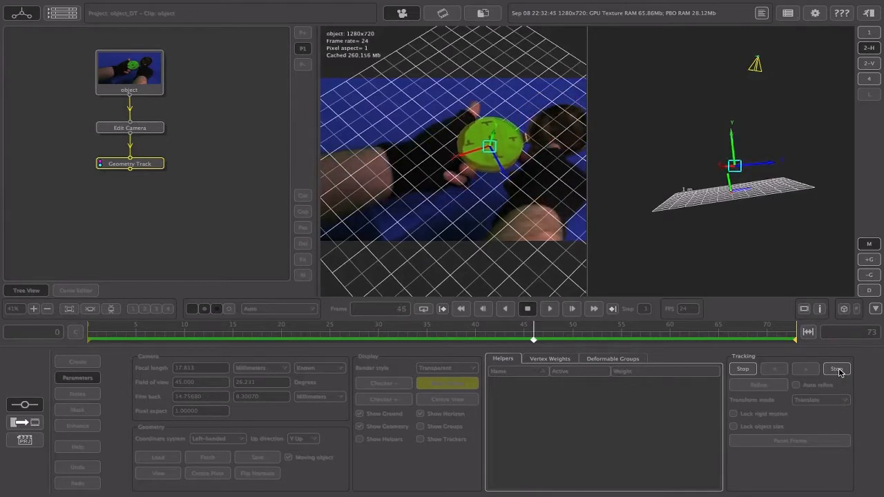
click(836, 370)
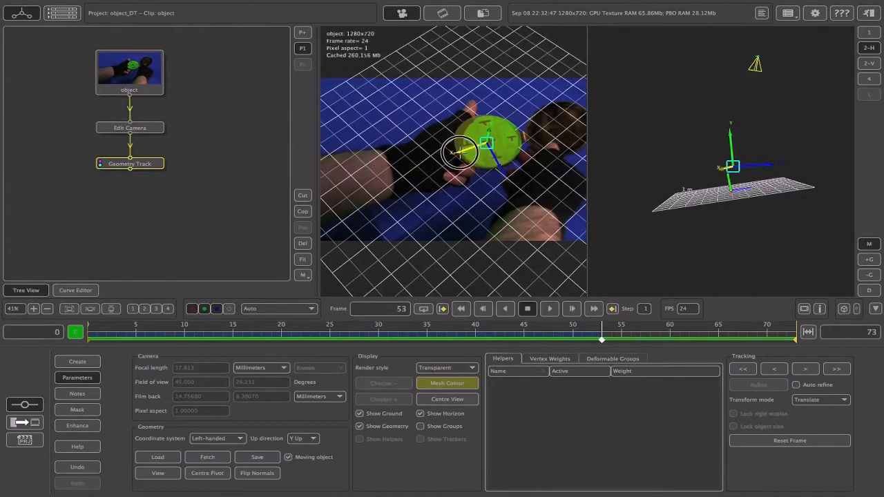
Realign the compass model with the green disc at frame 53 by rotating it, and track backwards from there
click(821, 400)
click(815, 437)
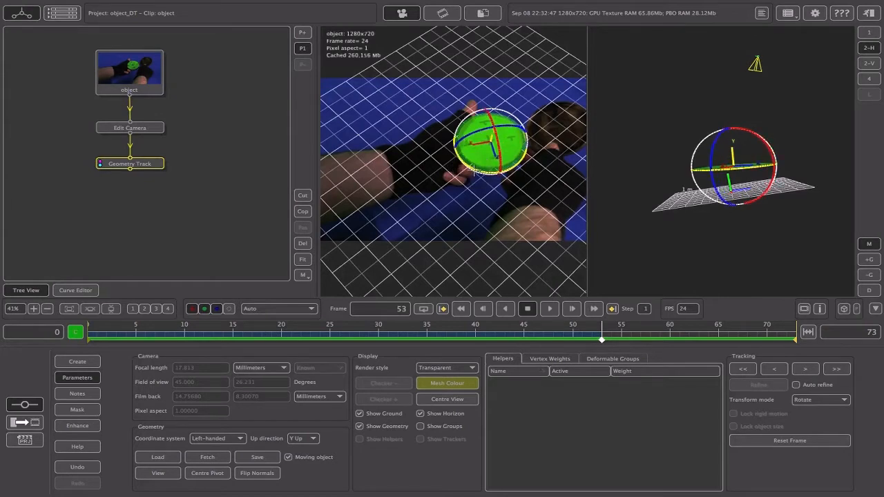
click(821, 400)
click(821, 427)
click(743, 369)
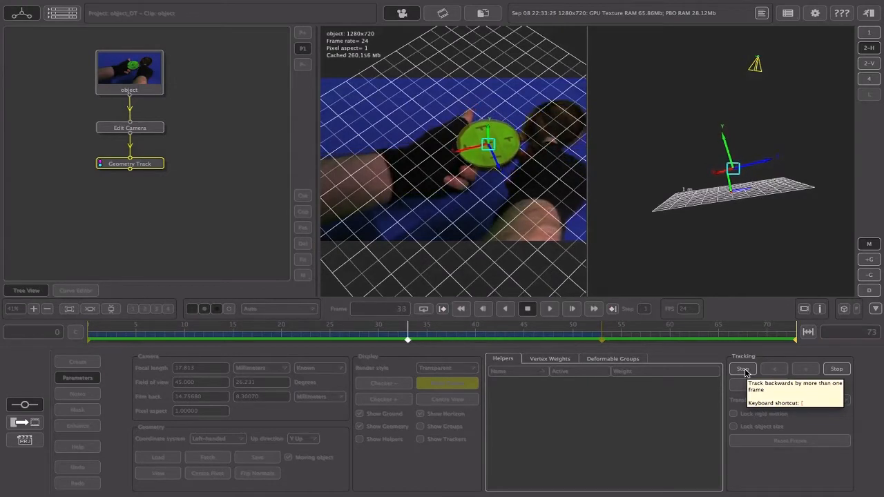
click(743, 369)
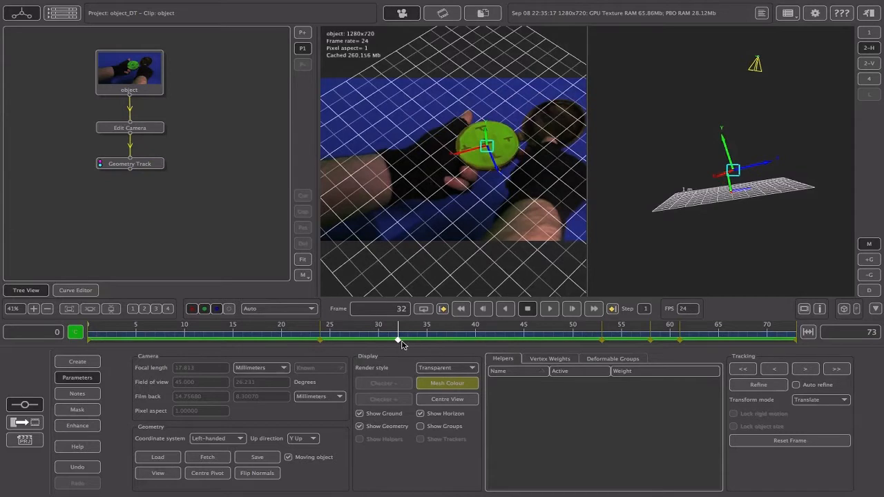
Scrub through the tracked frames and examine how the compass model follows the disc in the camera and 3D views
drag(398, 341, 756, 343)
drag(469, 345, 456, 342)
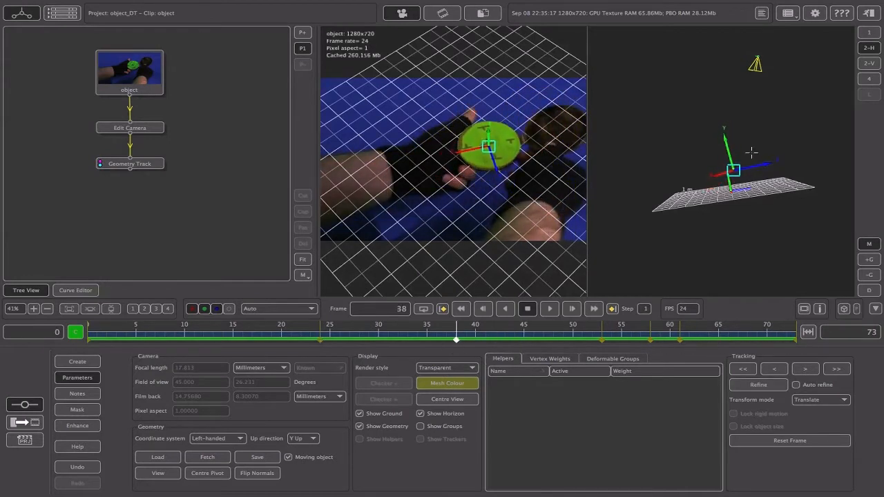
drag(647, 157, 729, 183)
drag(456, 340, 520, 338)
drag(520, 338, 708, 330)
Add an Export node after Geometry Track and export the camera and compass.proxy object as Autodesk Maya 2011 Ascii to object.ma
click(82, 365)
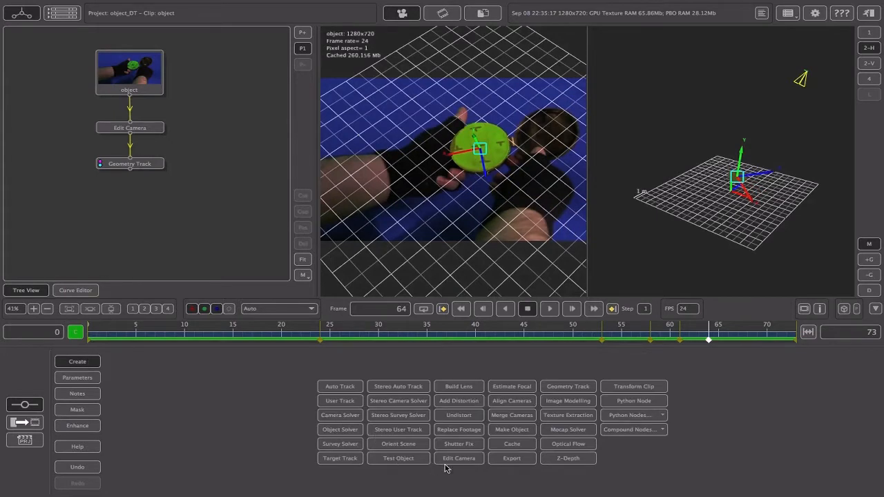
click(511, 459)
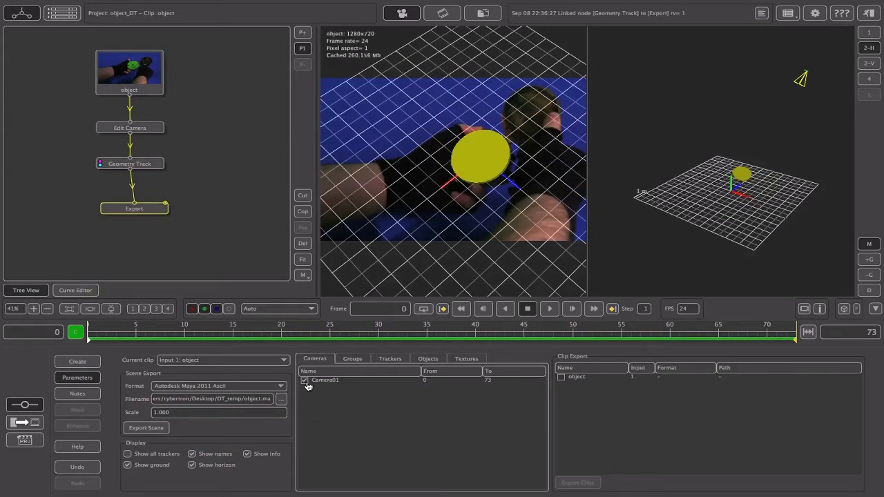
click(428, 358)
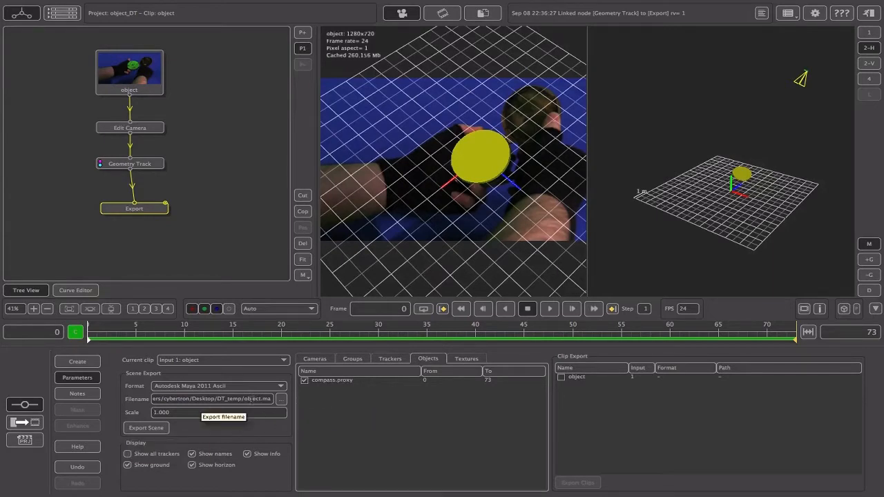
click(146, 428)
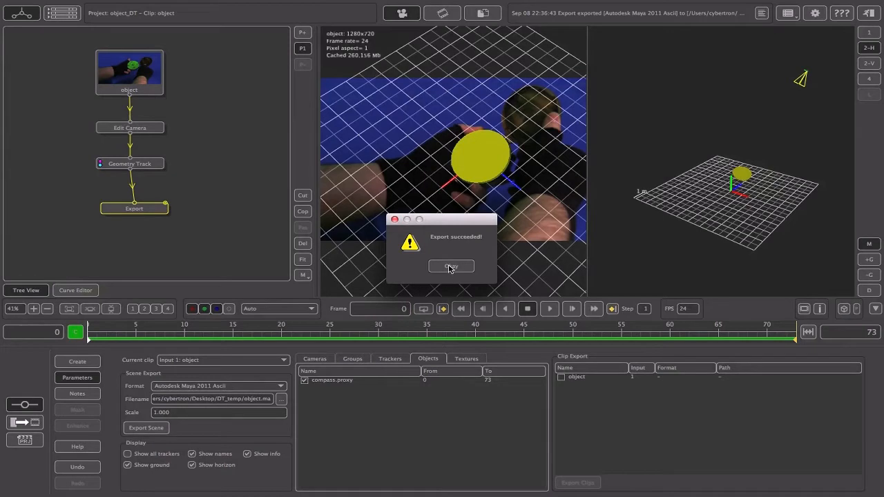
click(449, 265)
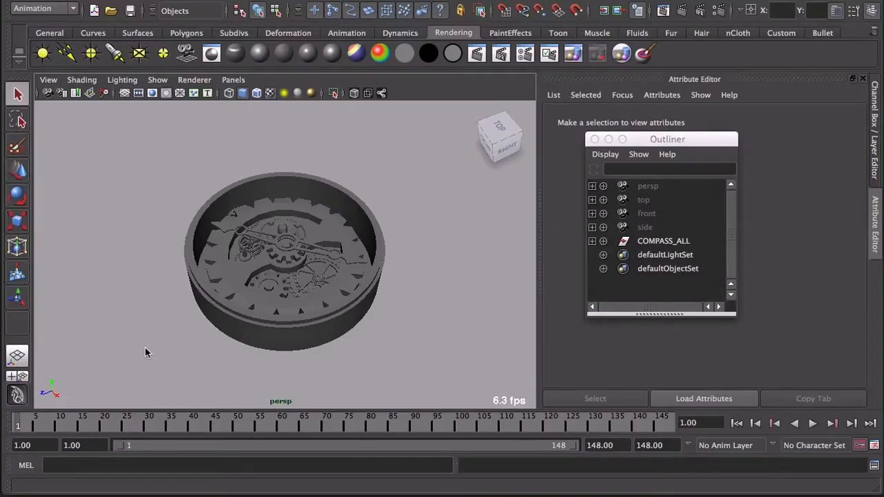
Switch to Maya, scrub the tracked scene, and examine Camera_1's image plane sequence and depth as well as the camera's clip planes
drag(17, 435, 363, 426)
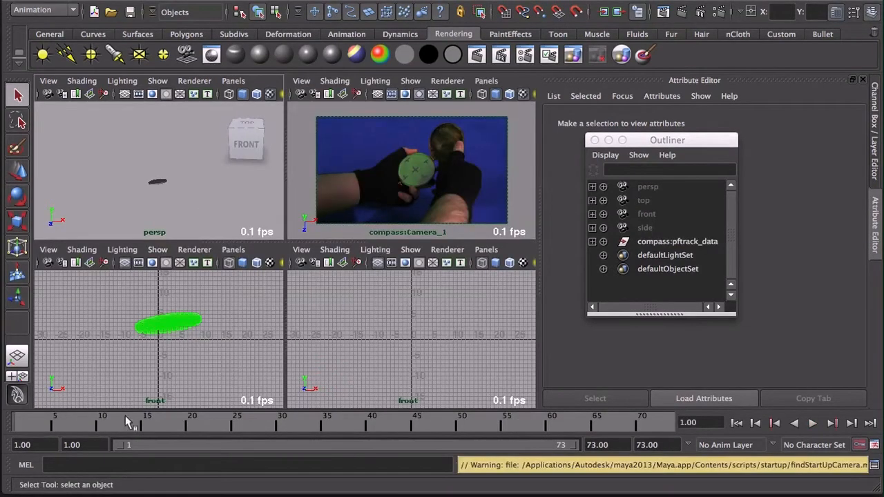
drag(128, 423, 9, 425)
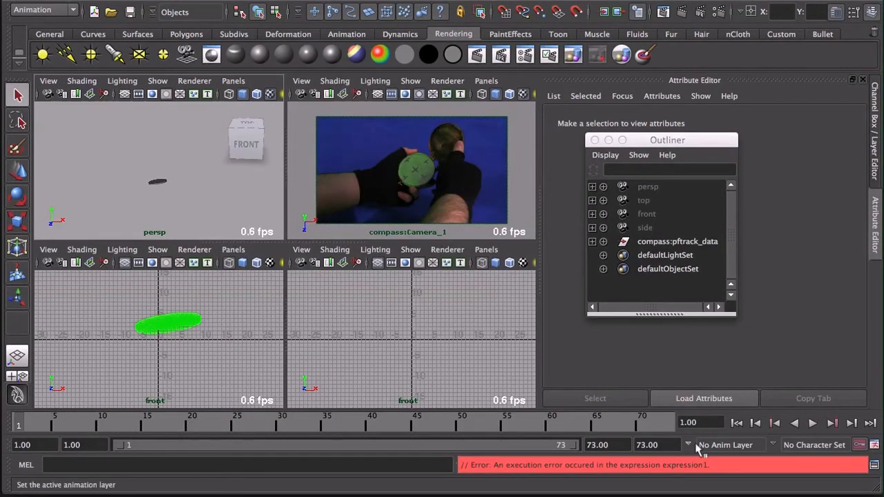
click(472, 174)
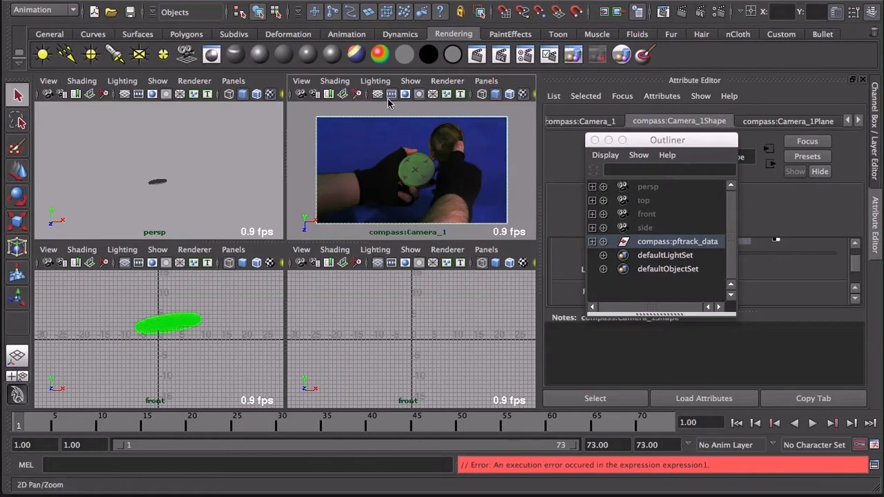
click(301, 94)
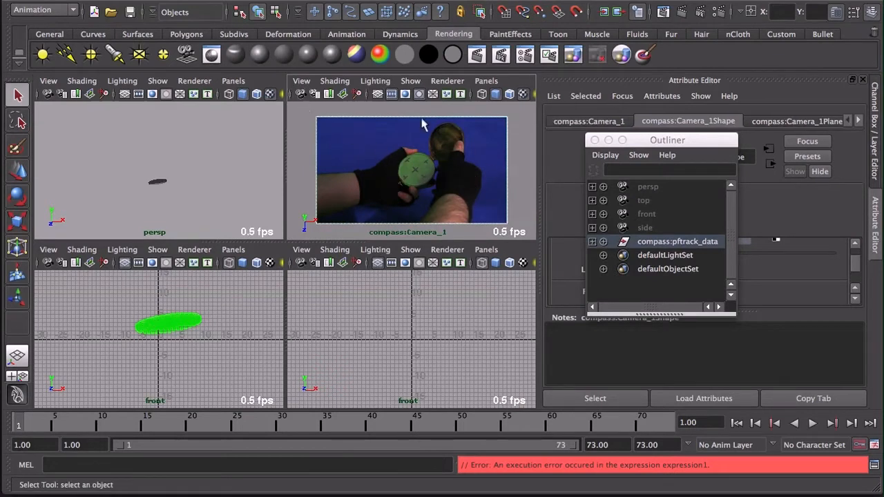
drag(705, 148, 696, 174)
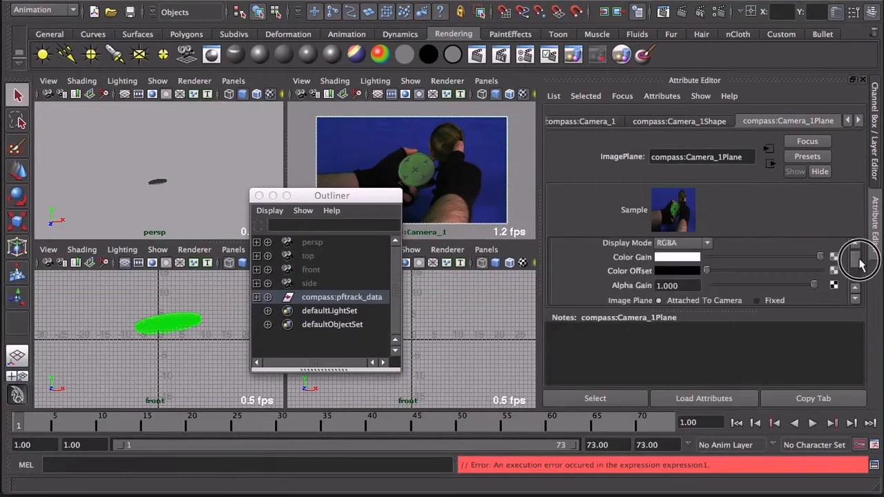
drag(864, 262, 855, 260)
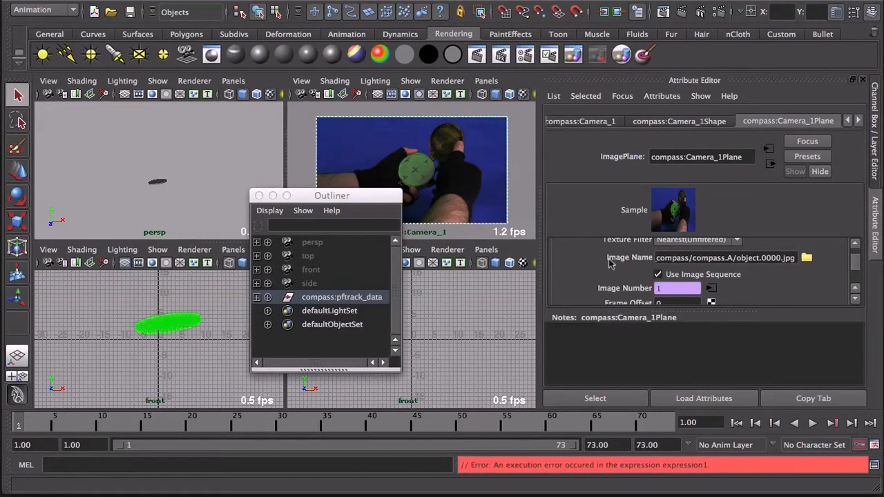
drag(856, 269, 856, 276)
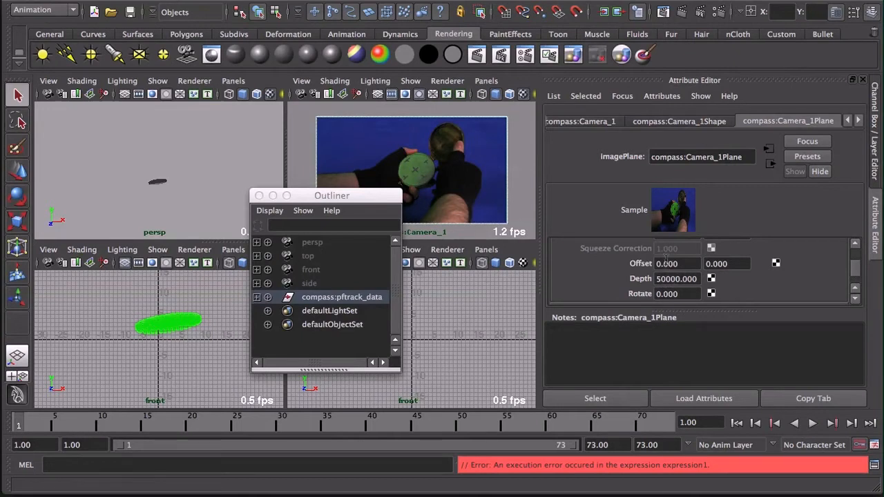
click(678, 121)
drag(859, 273, 856, 266)
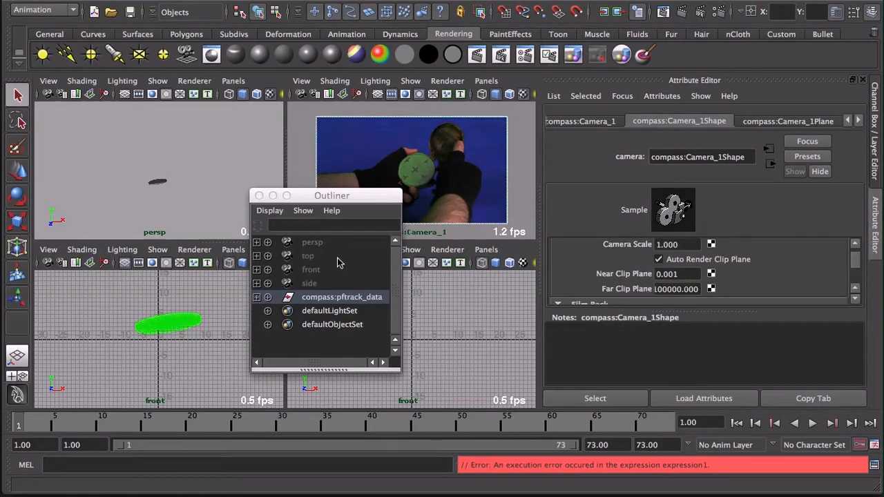
Expand the compass:pftrack_data group in the Outliner and select the tracked compass:compass object
drag(300, 199, 619, 211)
click(688, 291)
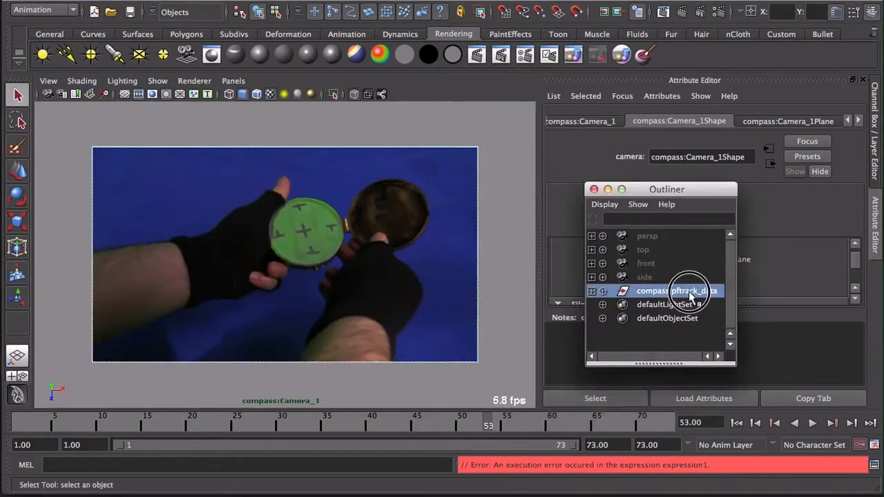
click(594, 292)
click(671, 319)
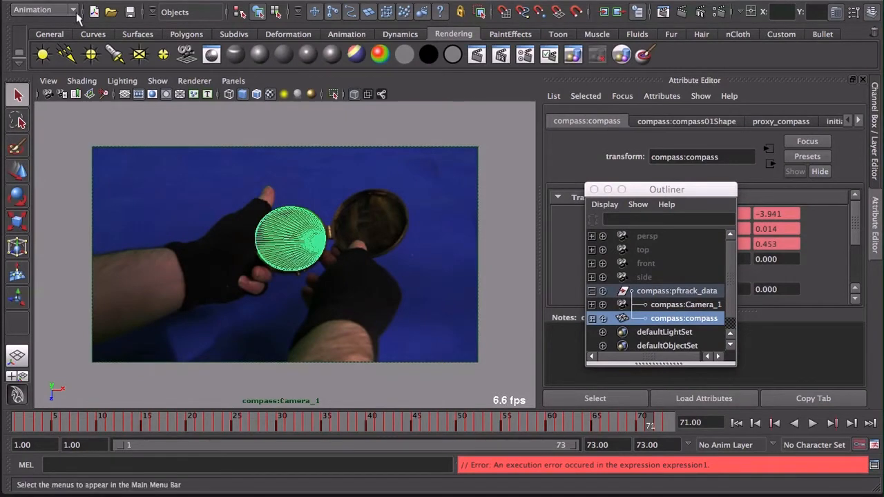
Import the detailed compass model from compass_inside.ma into the tracked scene
click(49, 1)
click(71, 102)
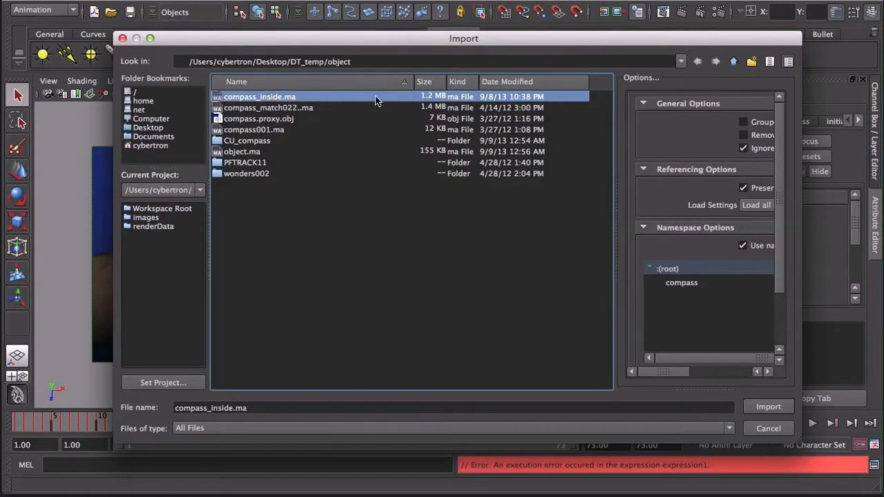
click(767, 408)
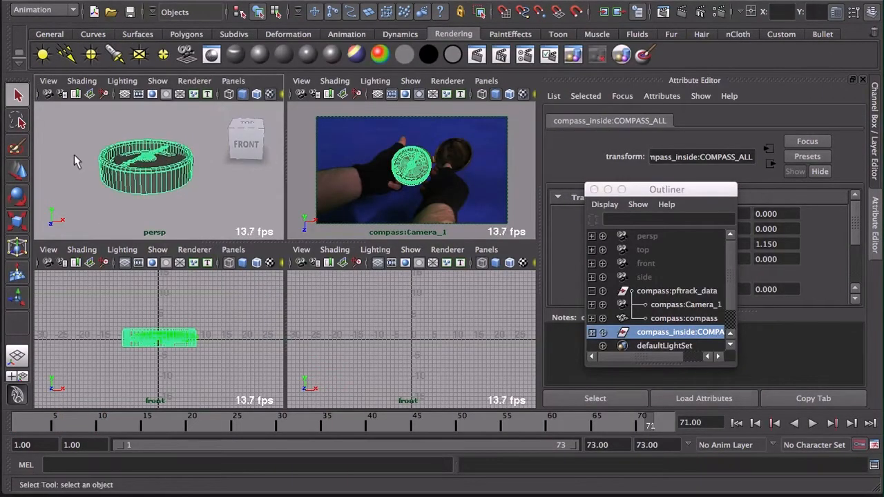
Scale the imported COMPASS_ALL group to about 1.0 and position it at about -1.62 in Z so it covers the disc in Camera_1
click(17, 221)
drag(149, 168, 197, 167)
click(18, 175)
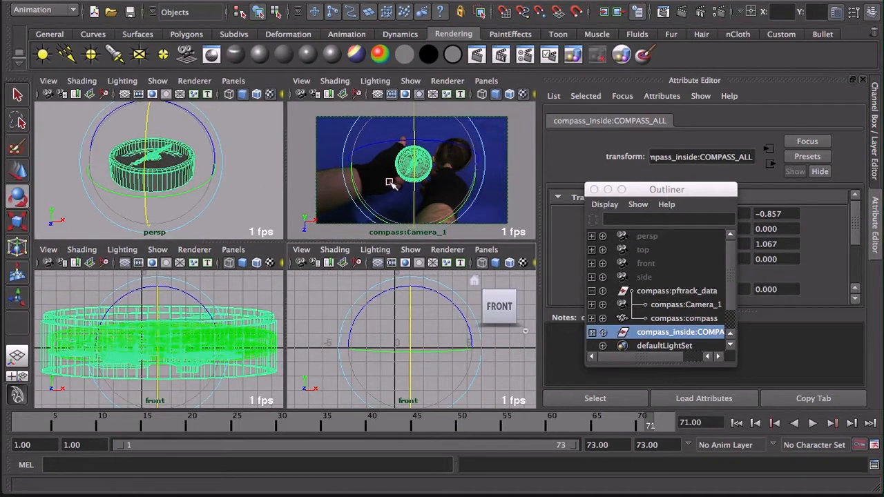
key(space)
key(w)
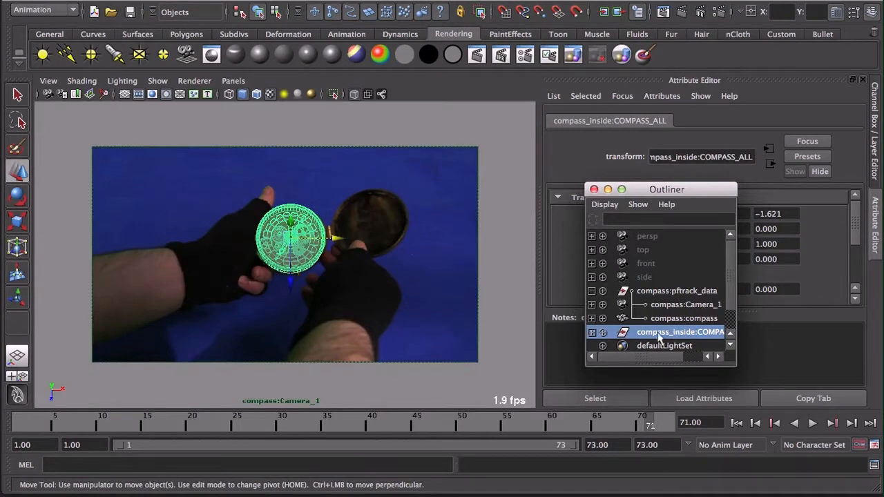
Parent the COMPASS_ALL group under compass:compass and play and scrub the animation to check that the detailed model follows the disc
middle_drag(659, 337, 662, 326)
key(alt+v)
drag(8, 429, 667, 425)
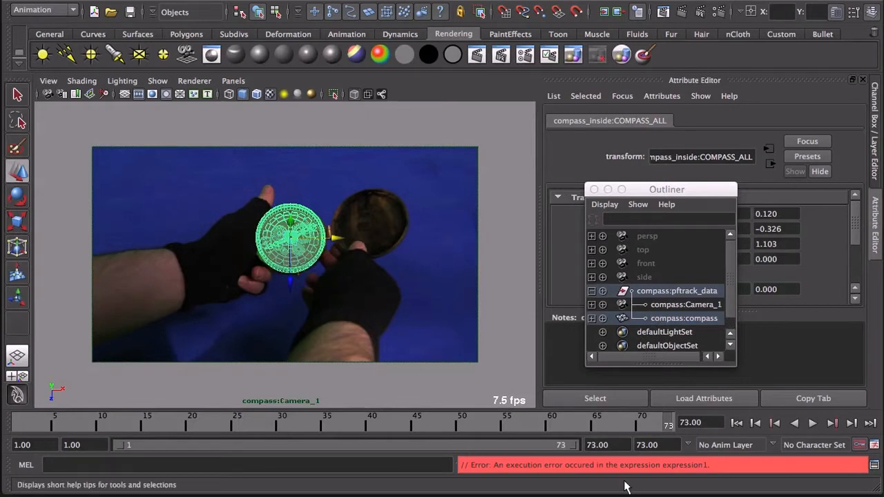
drag(664, 422, 26, 425)
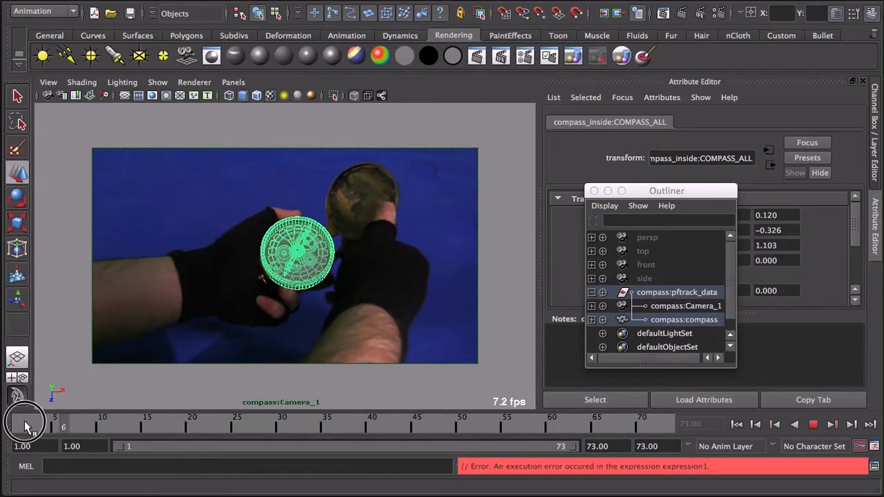